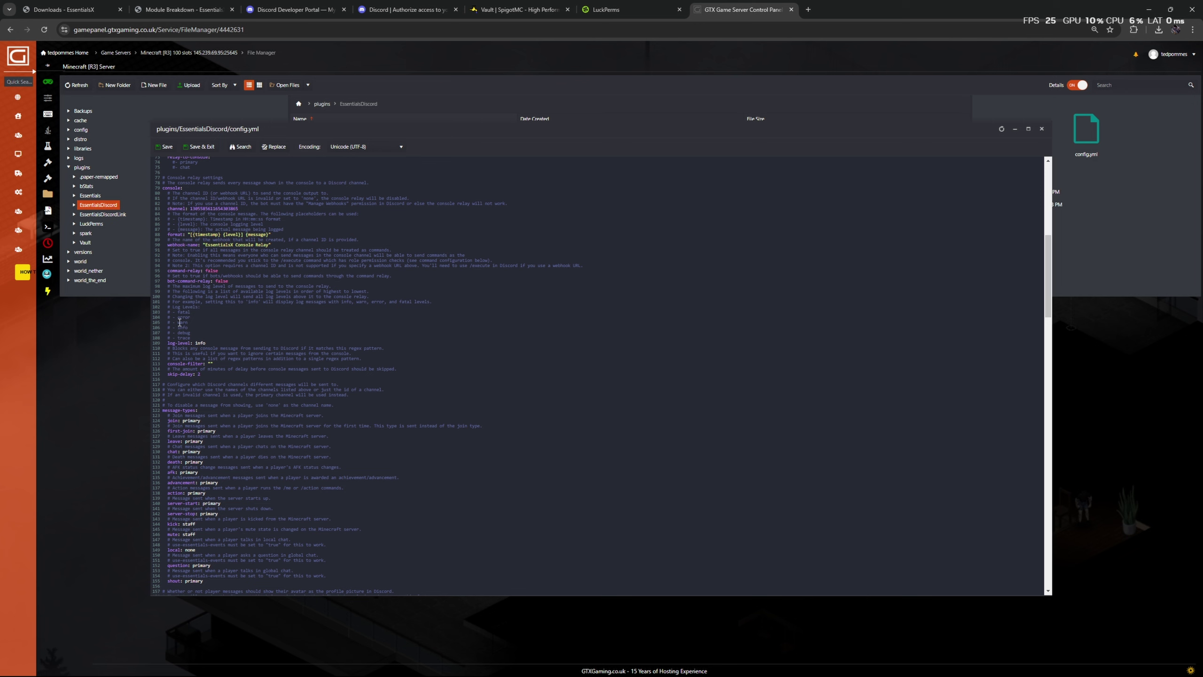
Review the message-types channel assignments, including kick and mute, in the EssentialsDiscord config.yml, and save and close the file
scroll(182, 321, "down", 3)
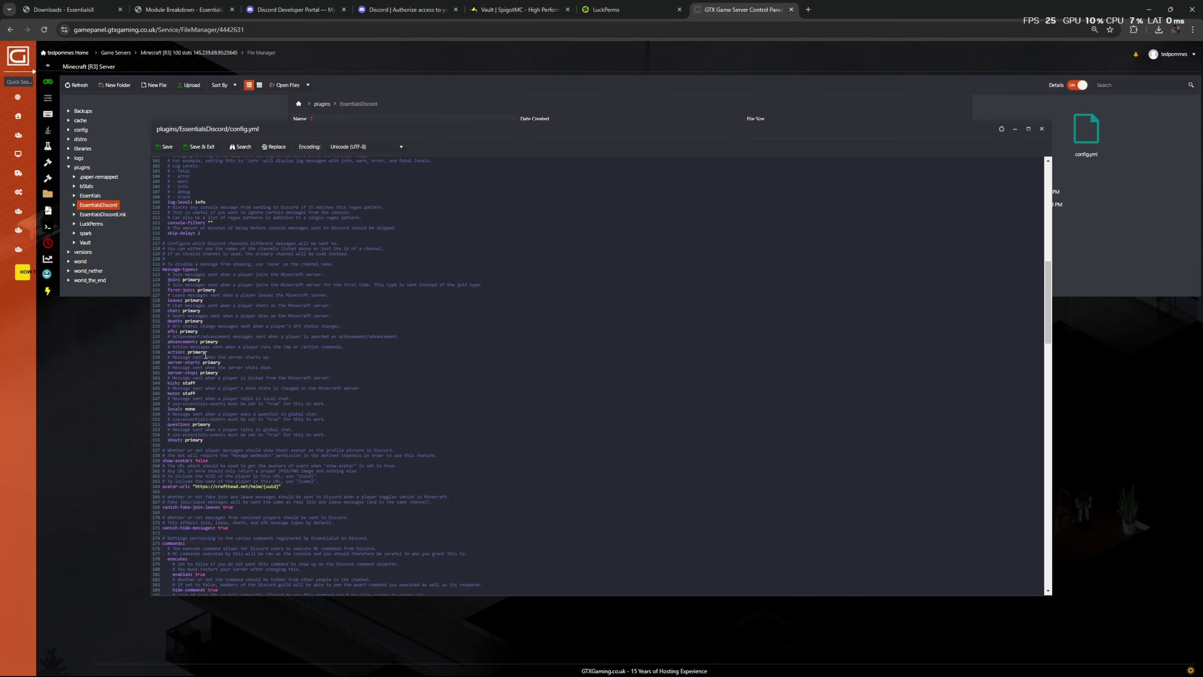
left_click(197, 394)
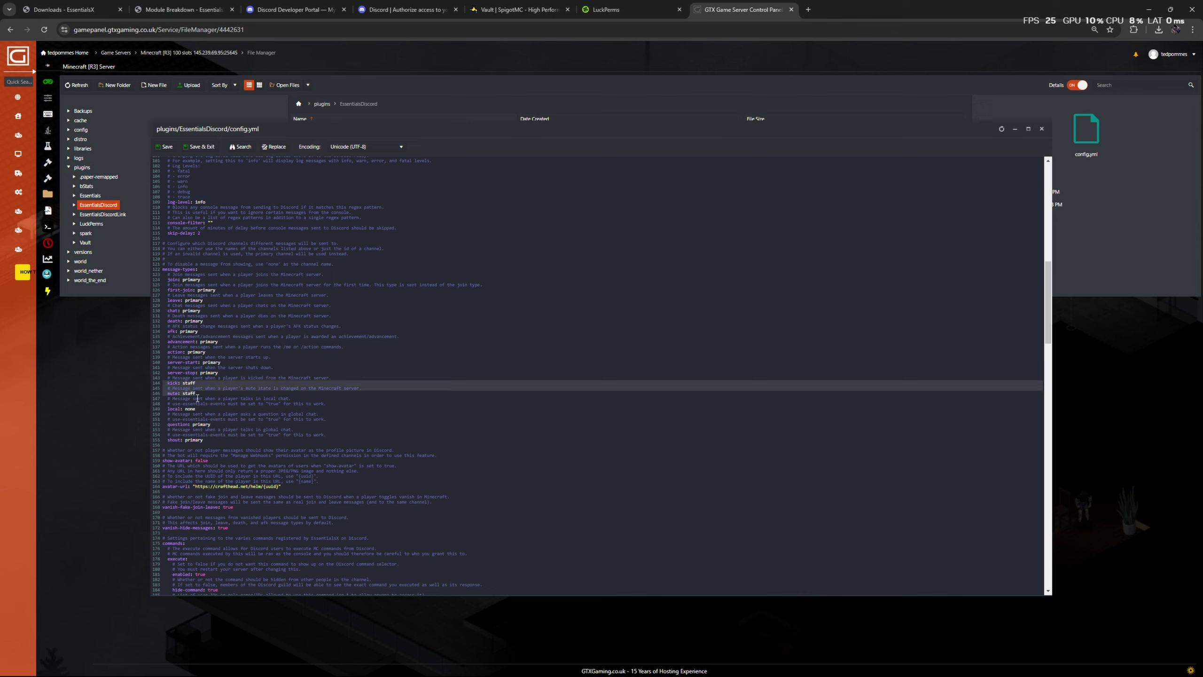
left_click(181, 379)
left_click(253, 378)
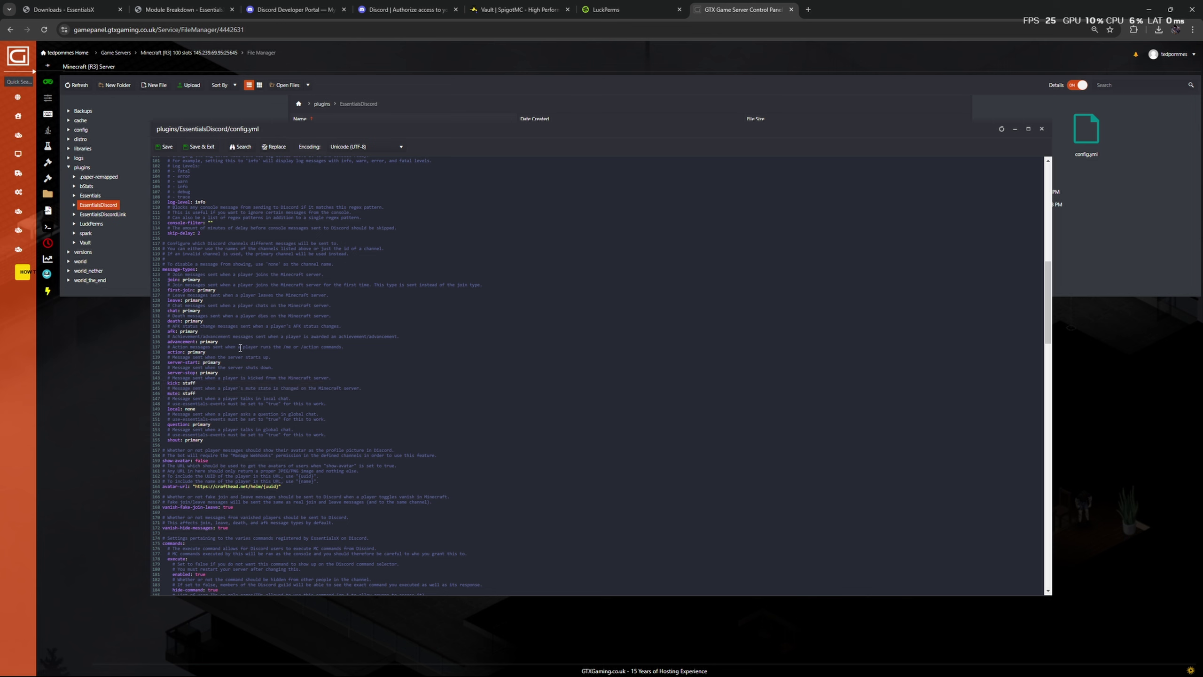
left_click(197, 147)
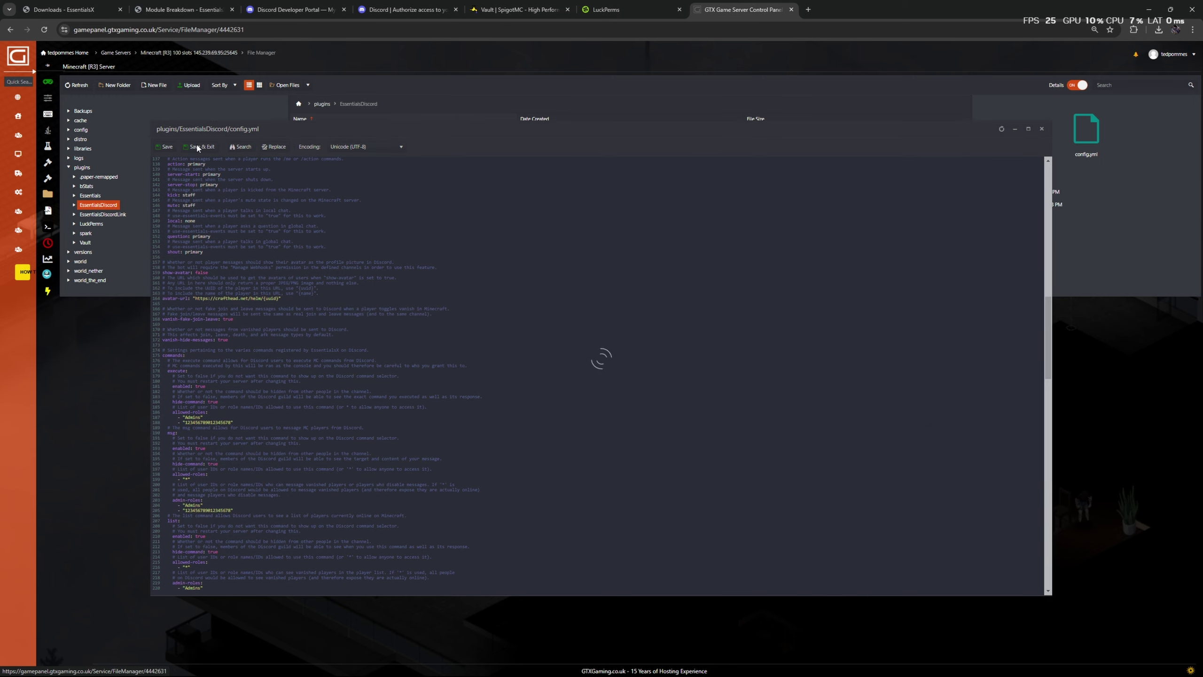
Reload Essentials by running "ess reload" in the game server's web console
left_click(48, 227)
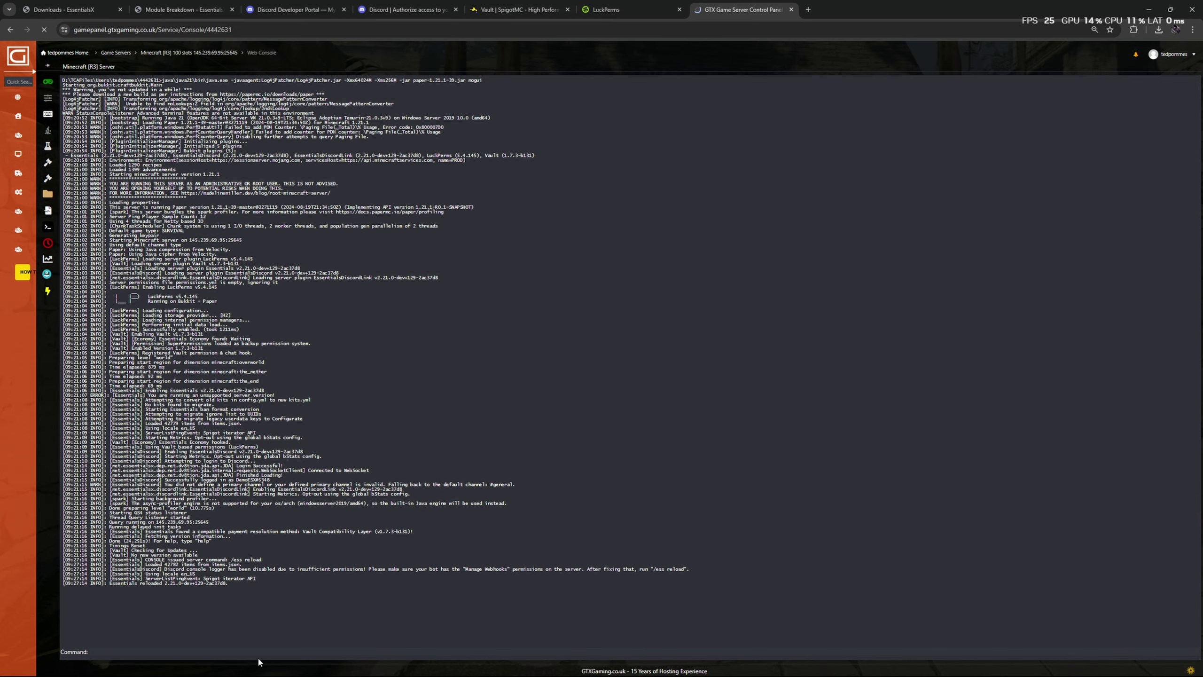
type("ess reload")
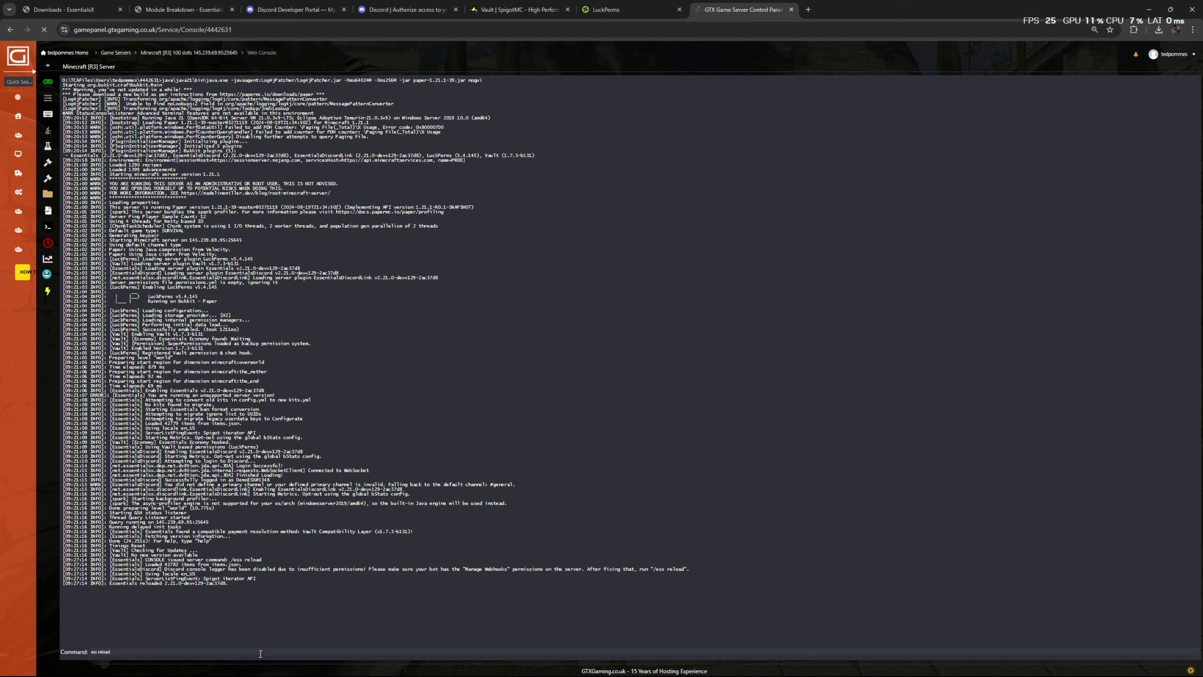
key("Return")
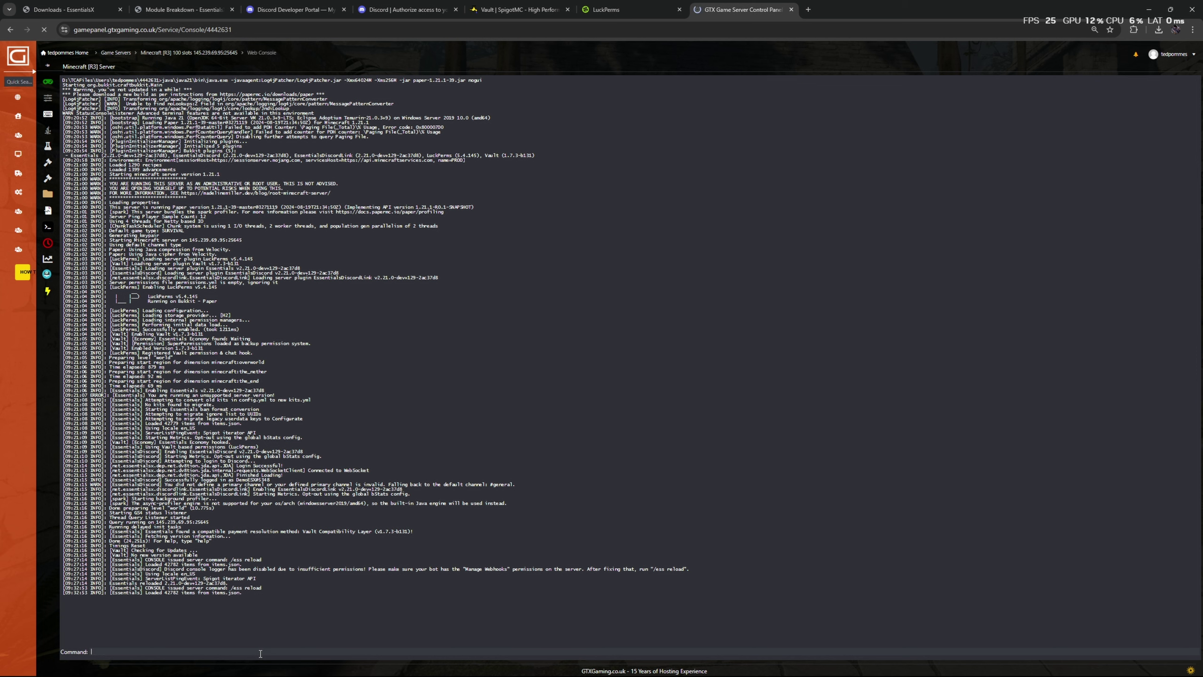
Switch to Discord and check the ess-console, ess-staff and ess-general channels for relayed server messages
key("alt+Tab")
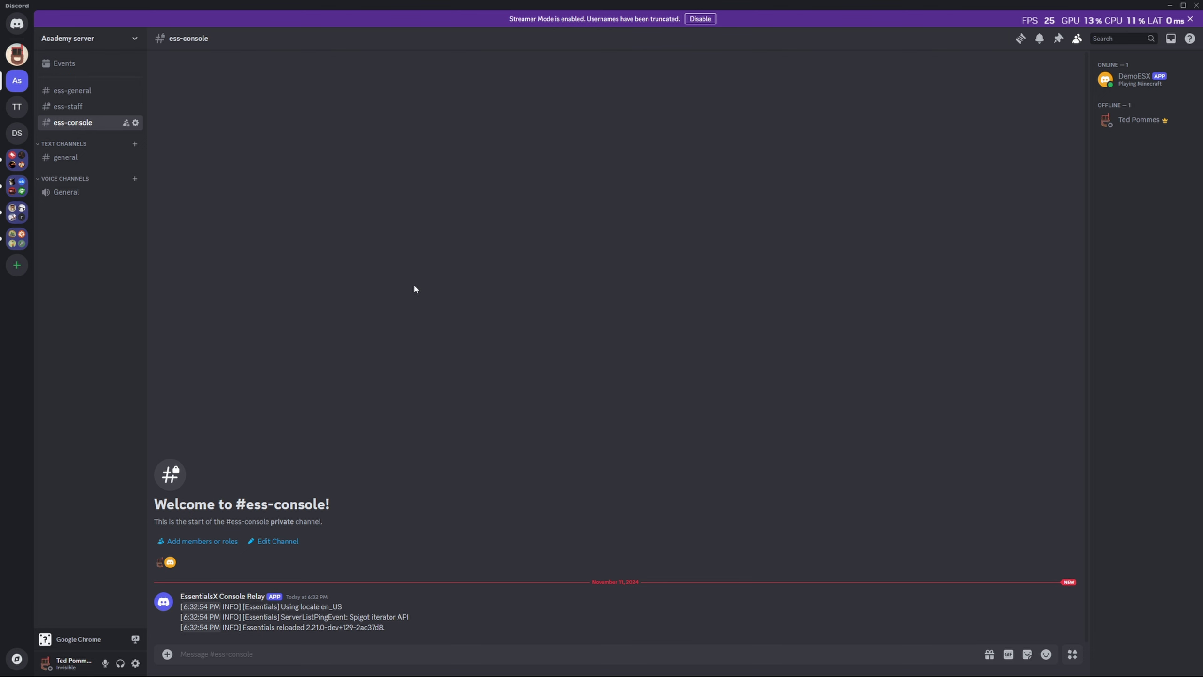
left_click(65, 108)
left_click(71, 90)
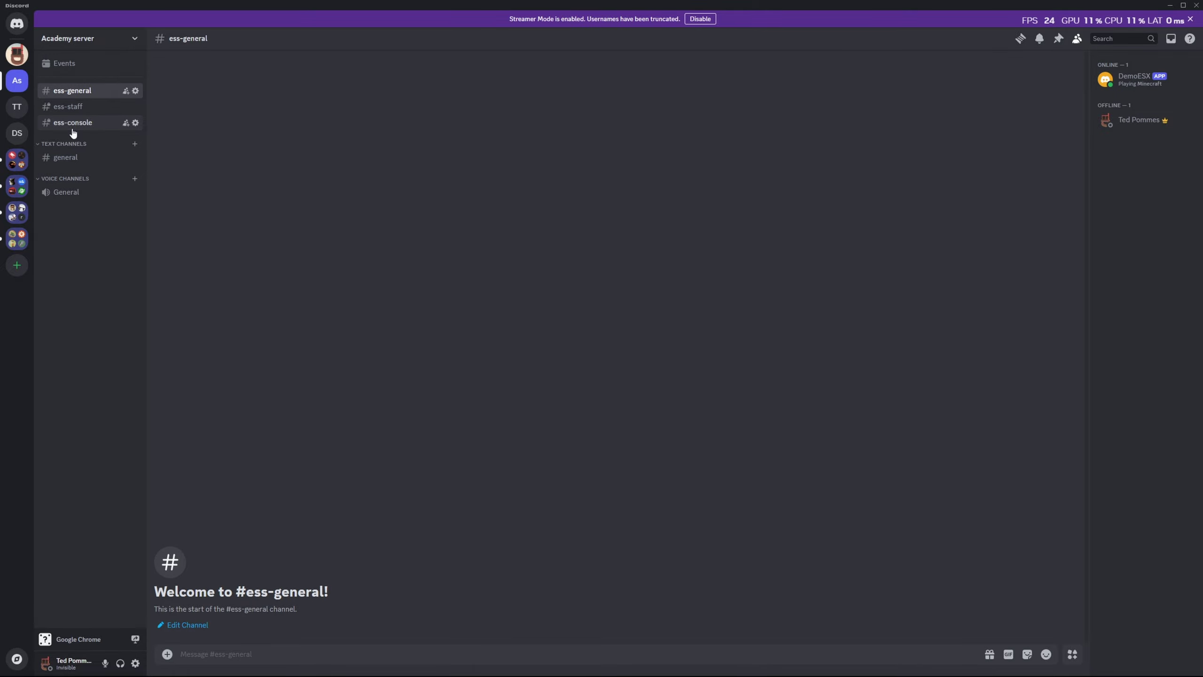
left_click(73, 124)
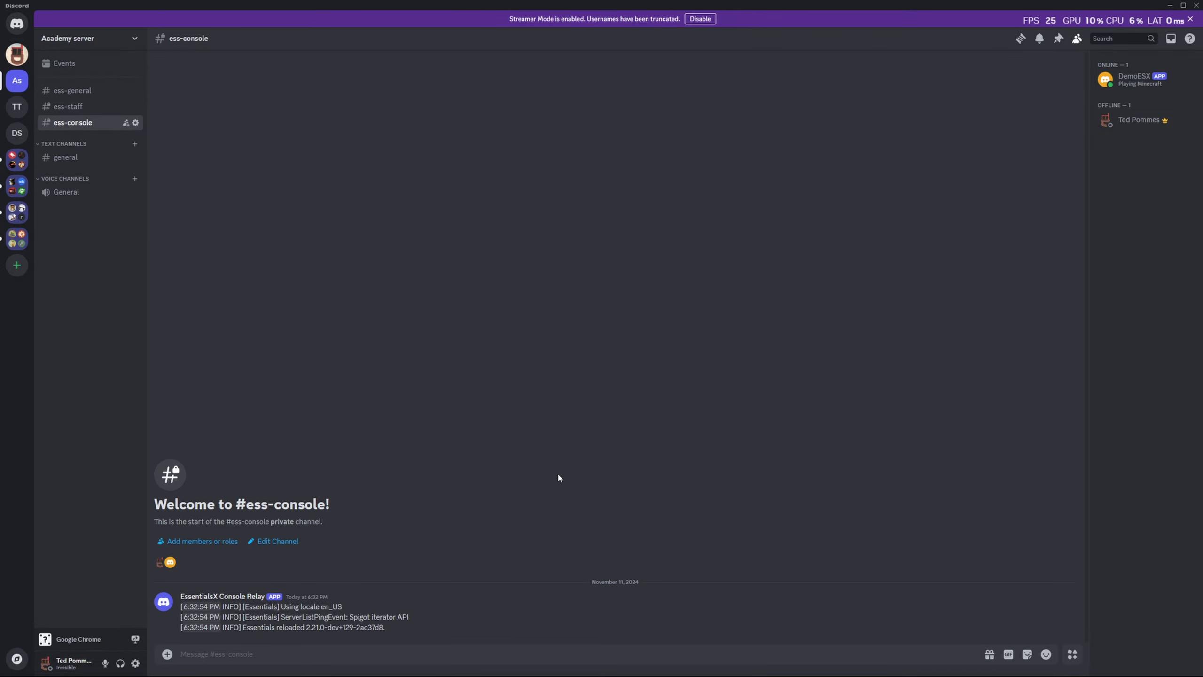
Join the Minecraft server and check Discord's ess-console and ess-general channels for the relayed join messages
key("alt+Tab")
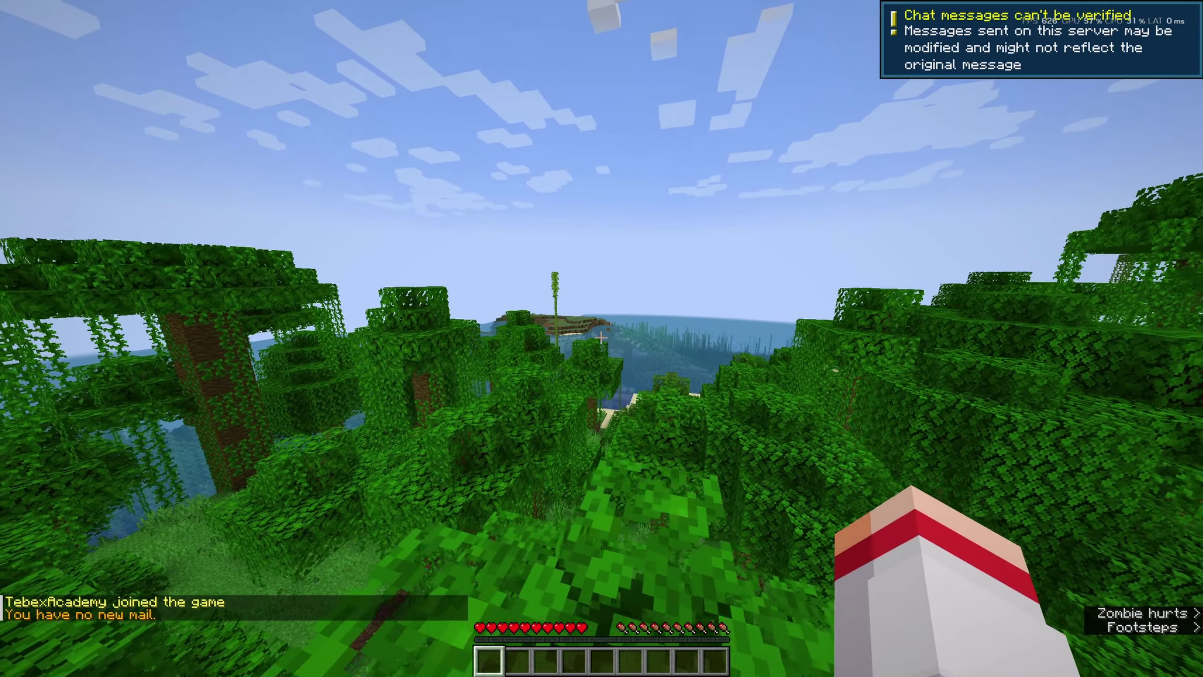
key("alt+Tab")
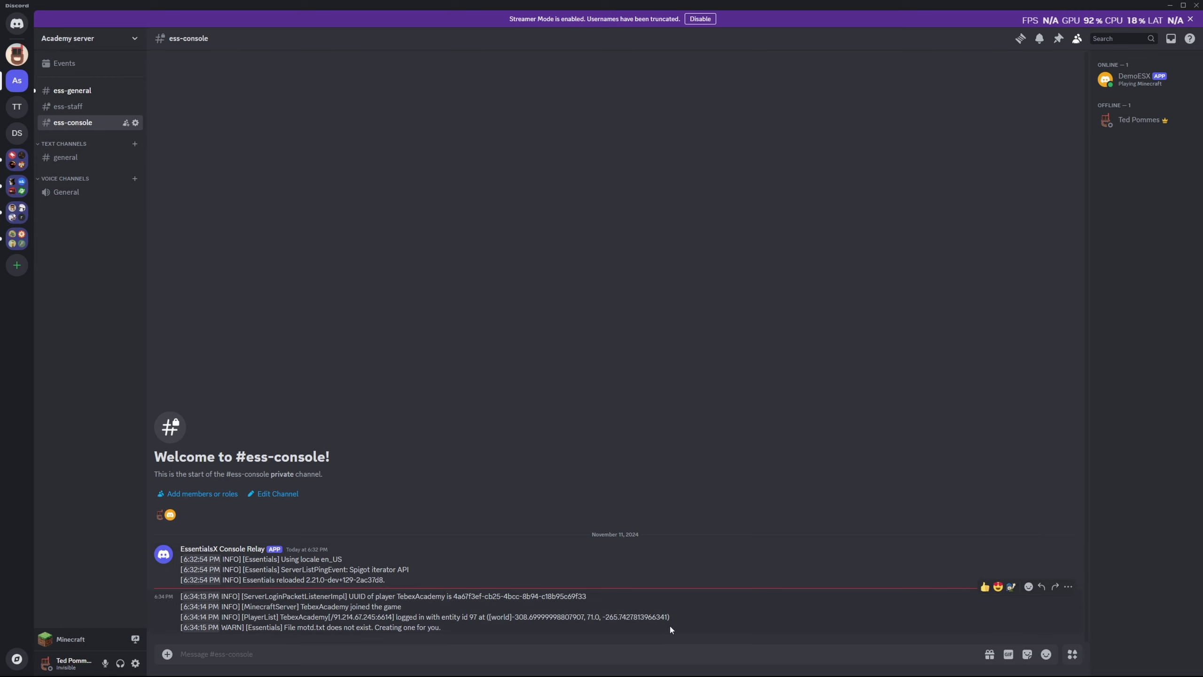
left_click(76, 91)
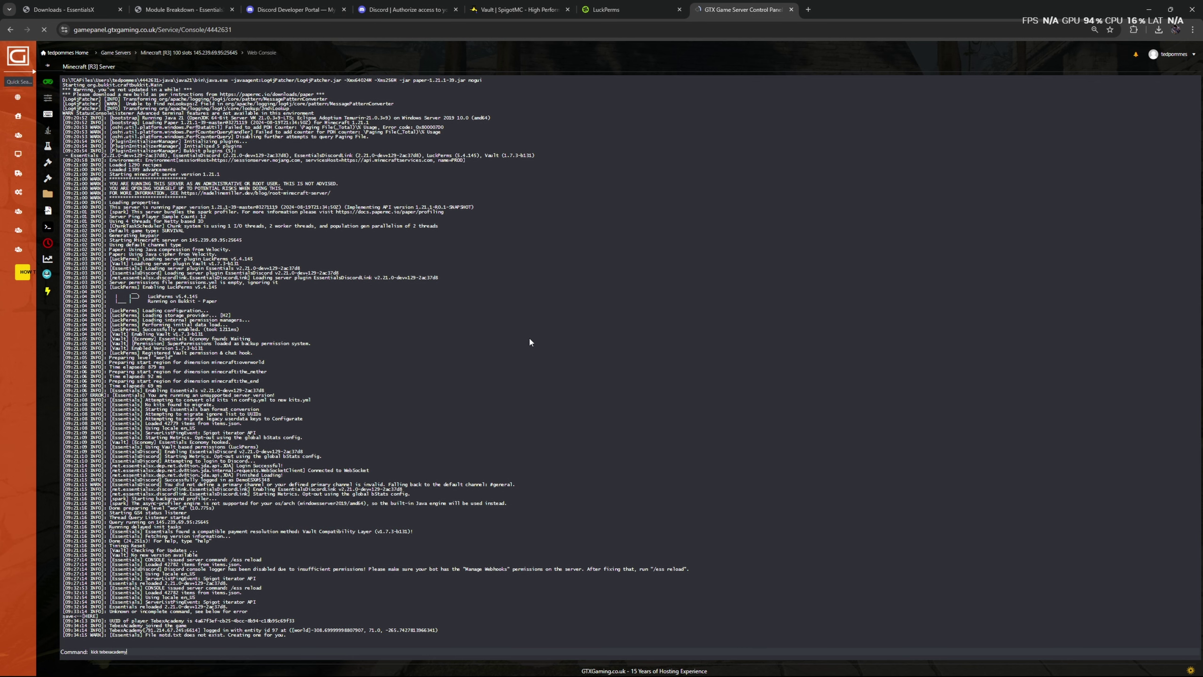
Kick the TebexAcademy player from the web console and check Discord's ess-staff and ess-console channels for the kick messages
key("Return")
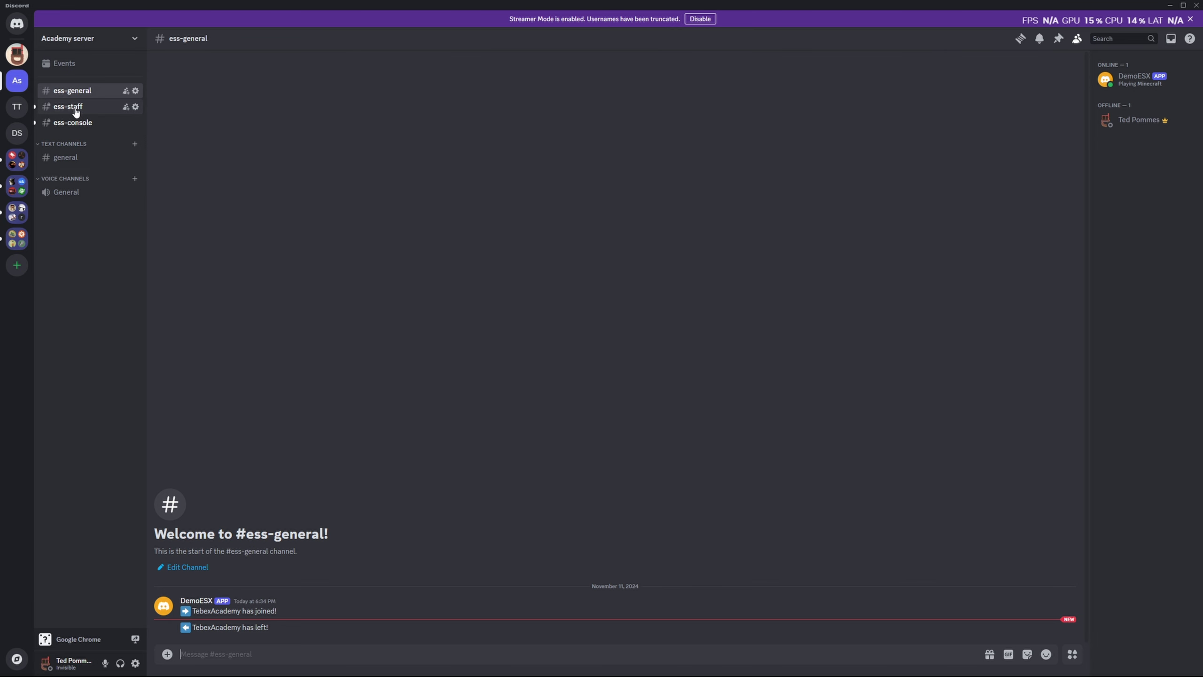
left_click(75, 107)
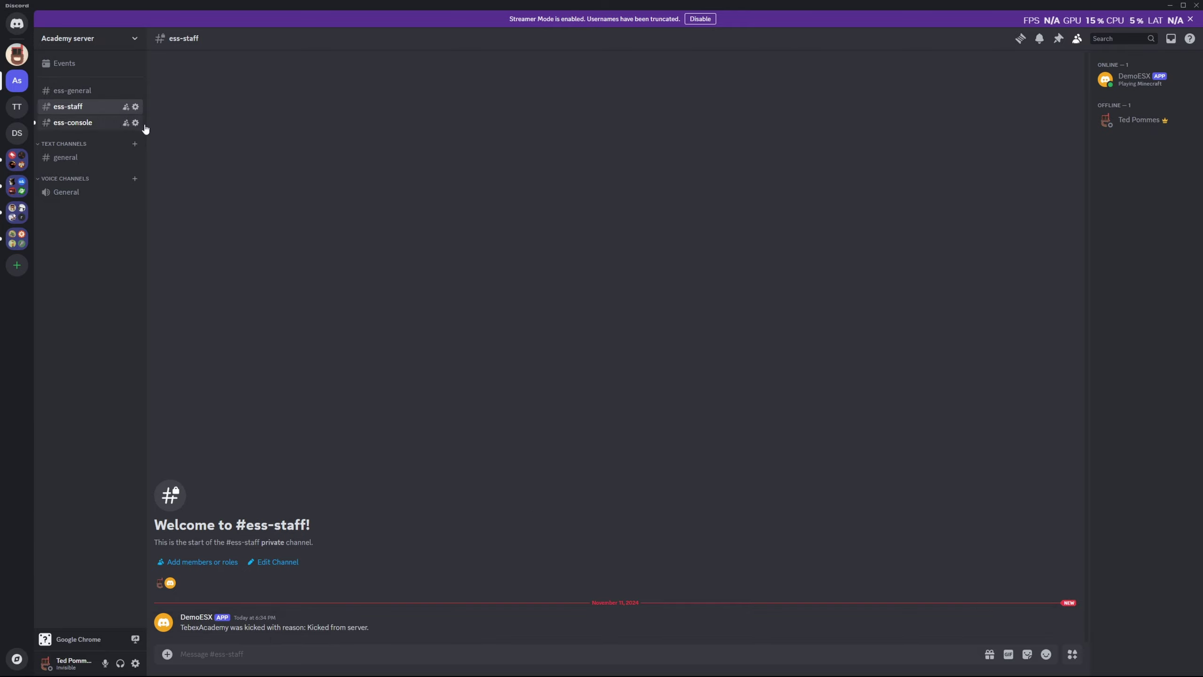
left_click(78, 122)
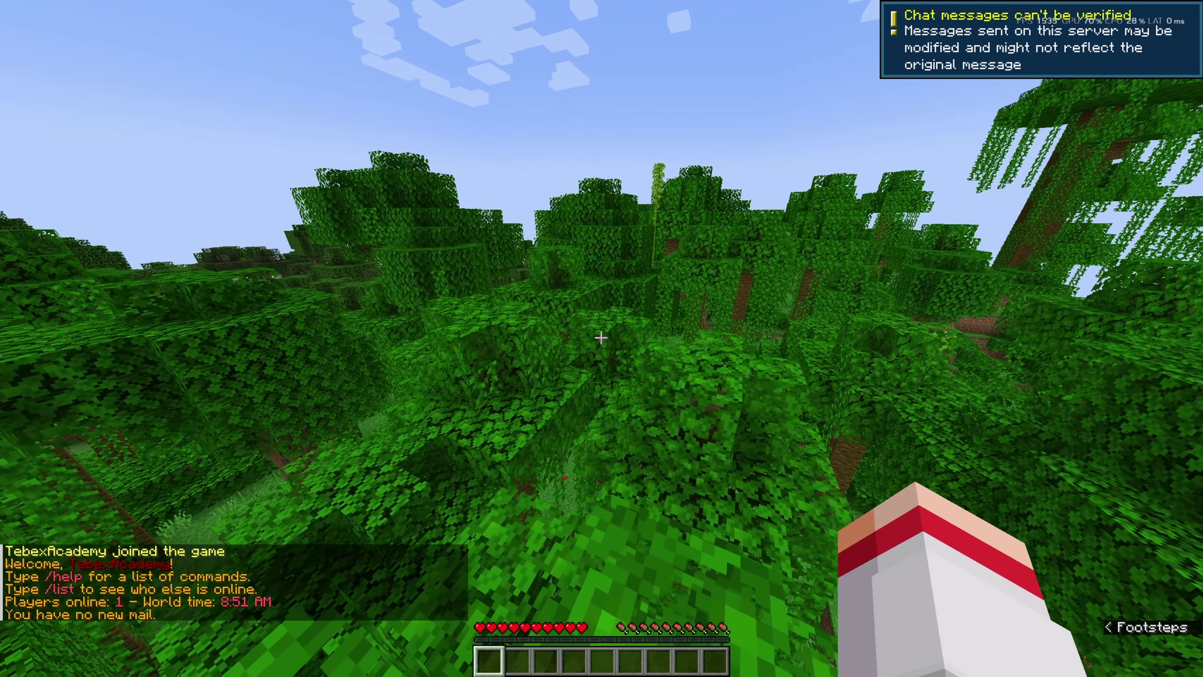
Send "hello world" in the Minecraft server chat
type("t")
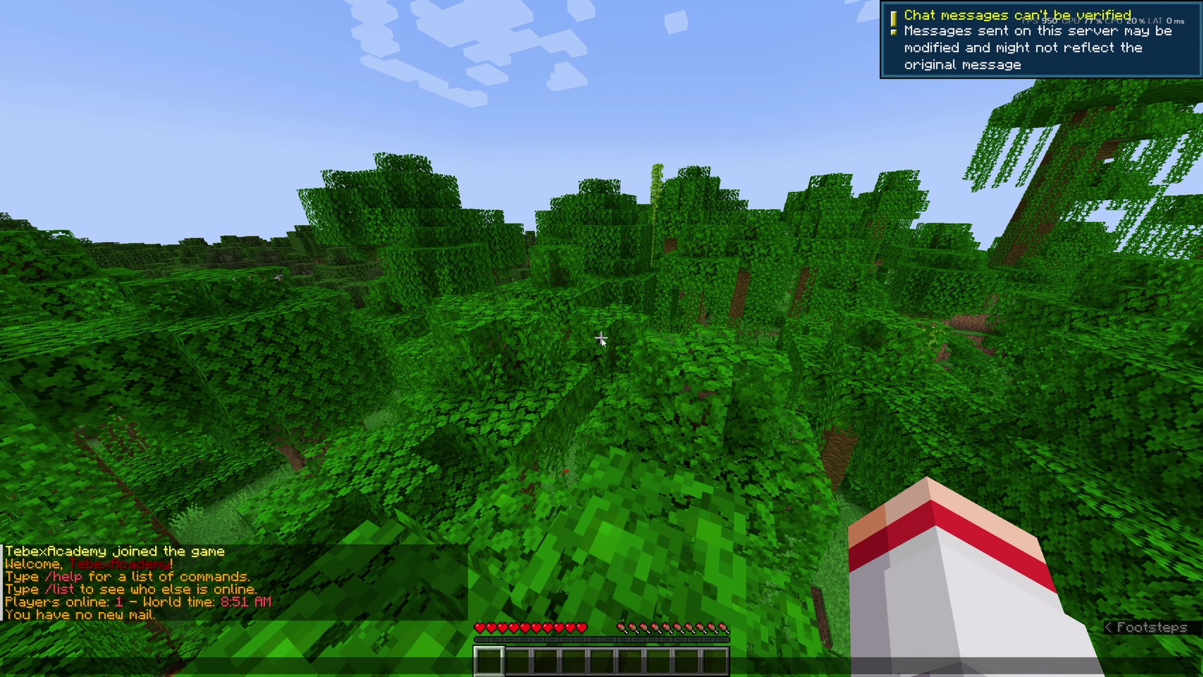
type("hello world")
key("Return")
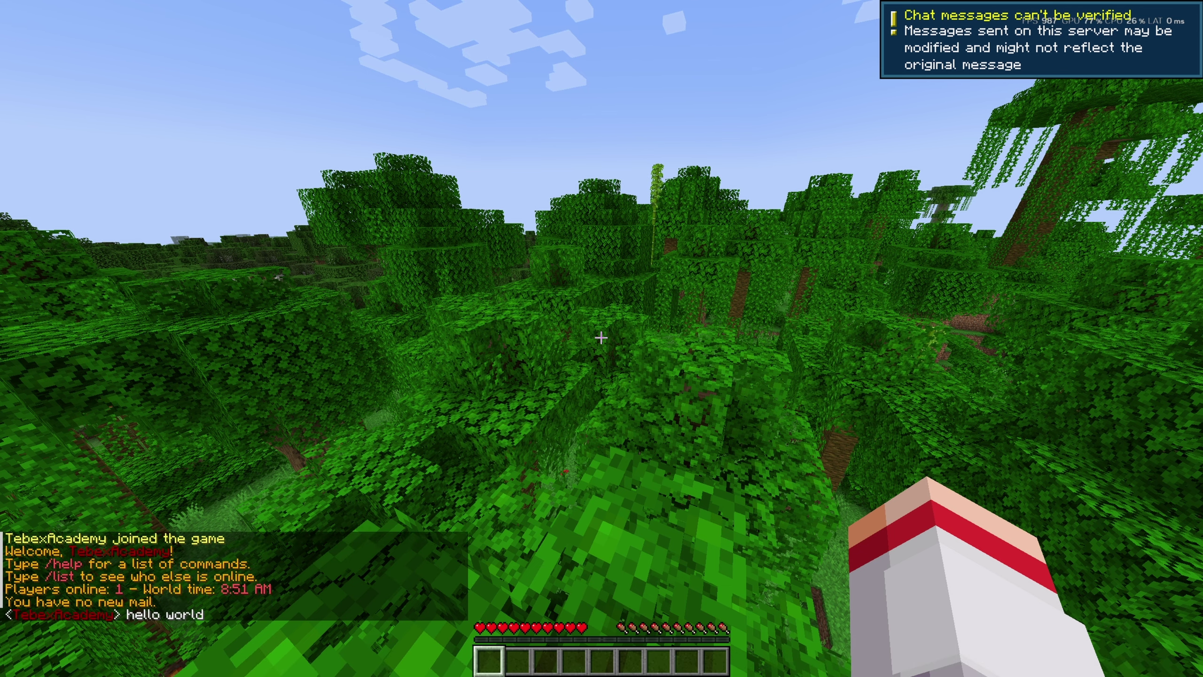
Check the relayed chat line in Discord's ess-general channel and send "hello" there
key("alt+Tab")
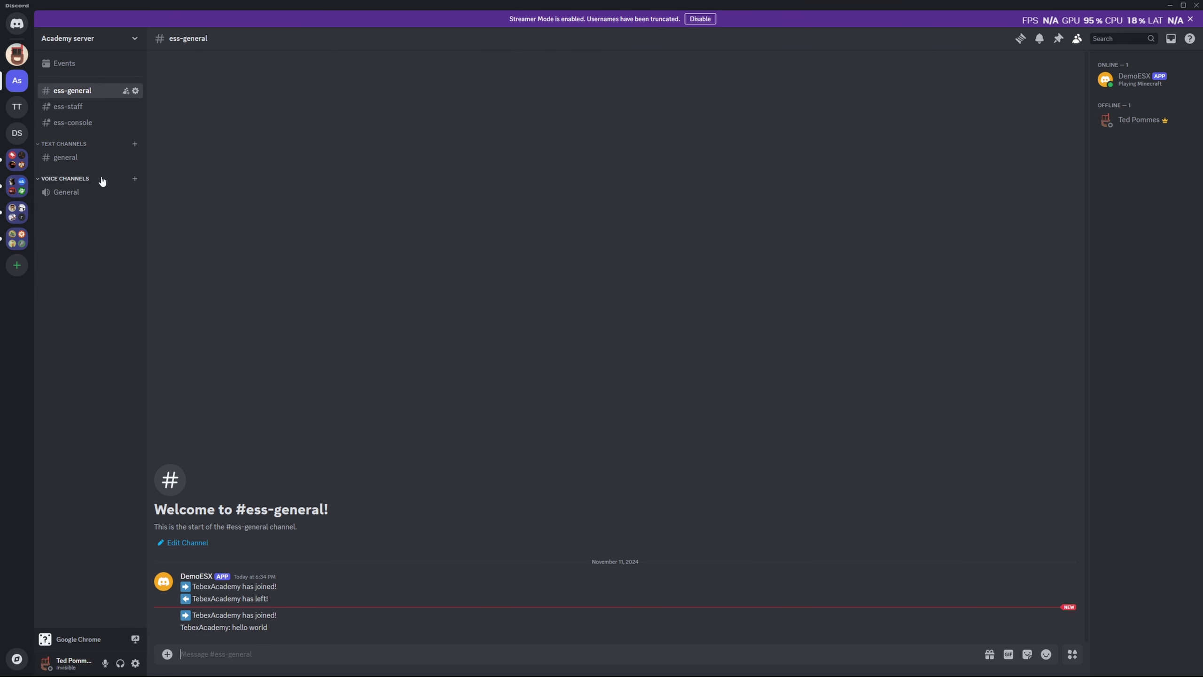
left_click_drag(180, 626, 316, 632)
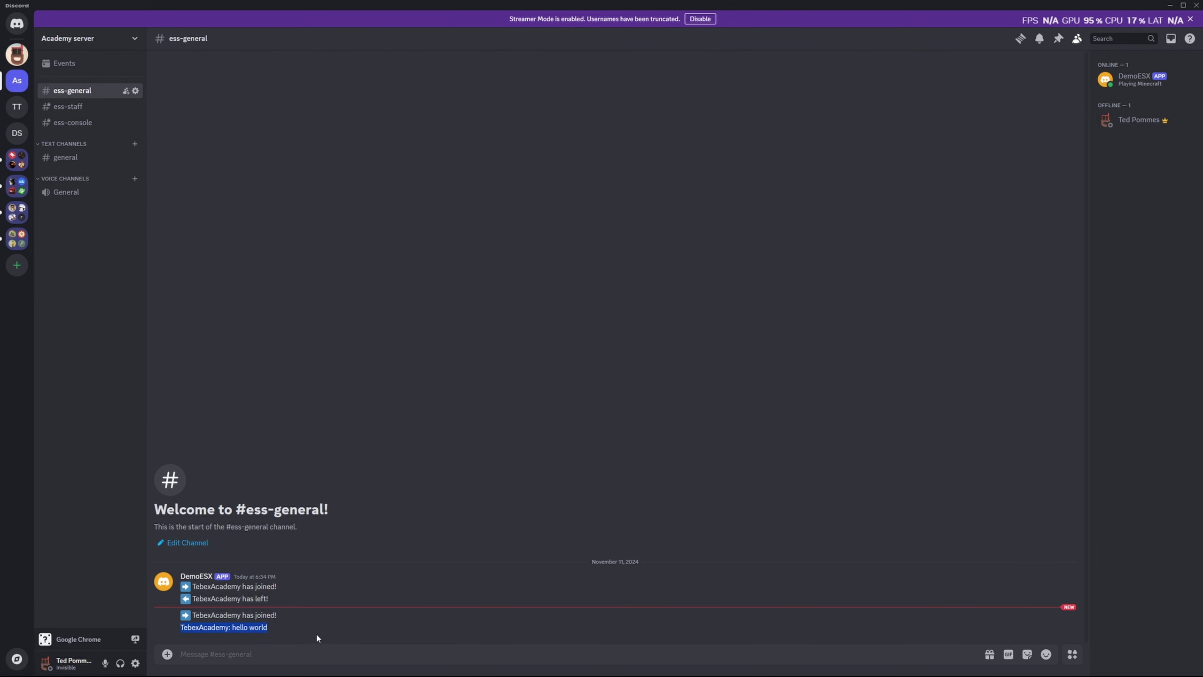
left_click(276, 644)
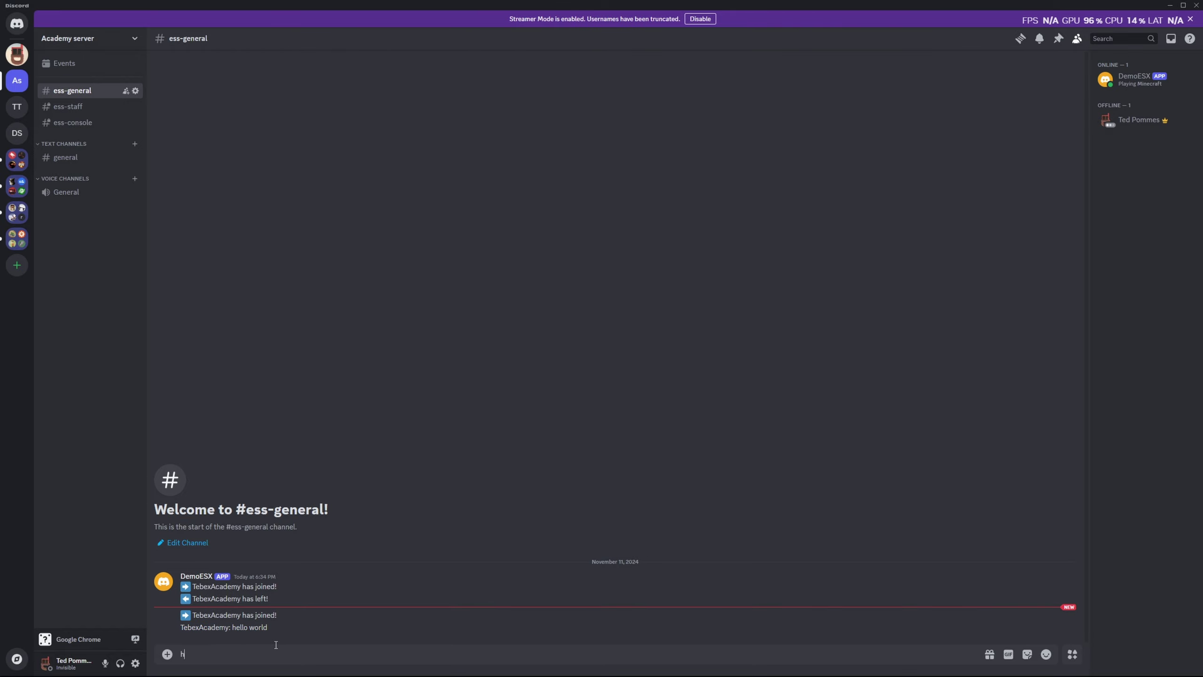
key("alt+Tab")
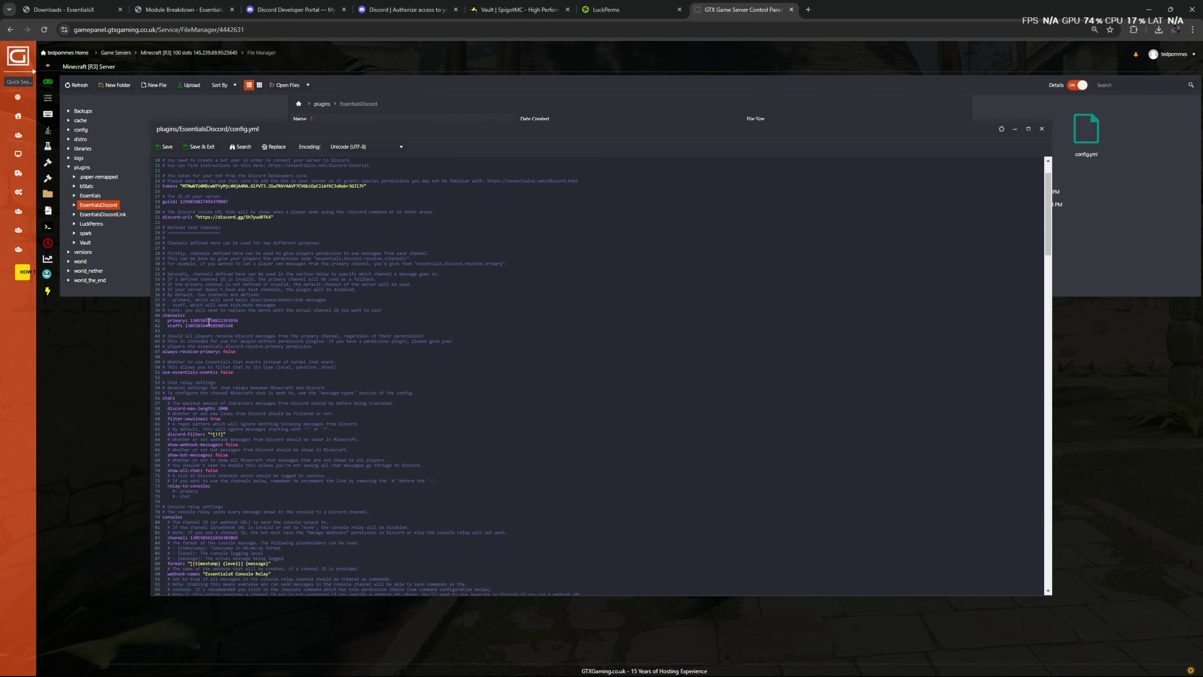
Copy the permission node for receiving primary channel messages, based on the comments in the EssentialsDiscord config.yml
left_click_drag(165, 336, 310, 359)
left_click(174, 343)
double_click(218, 346)
key("ctrl+c")
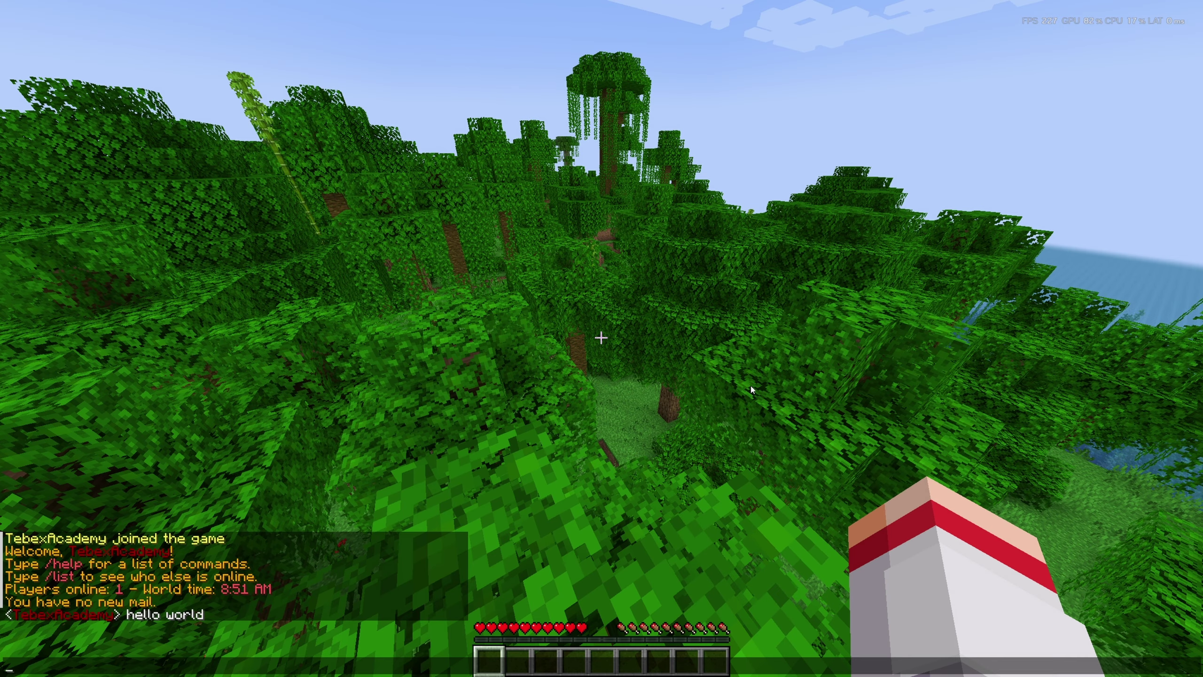
Run /lp editor in Minecraft and open the generated LuckPerms web editor link in the browser
key("slash")
type("lp ")
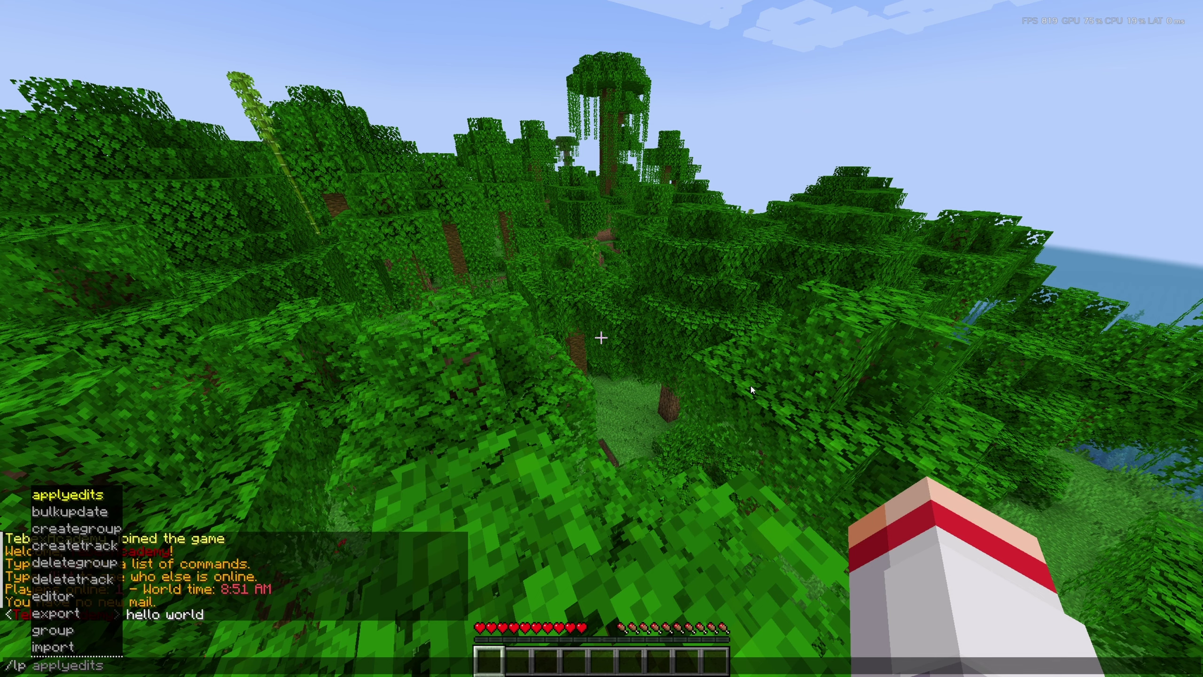
type("editor")
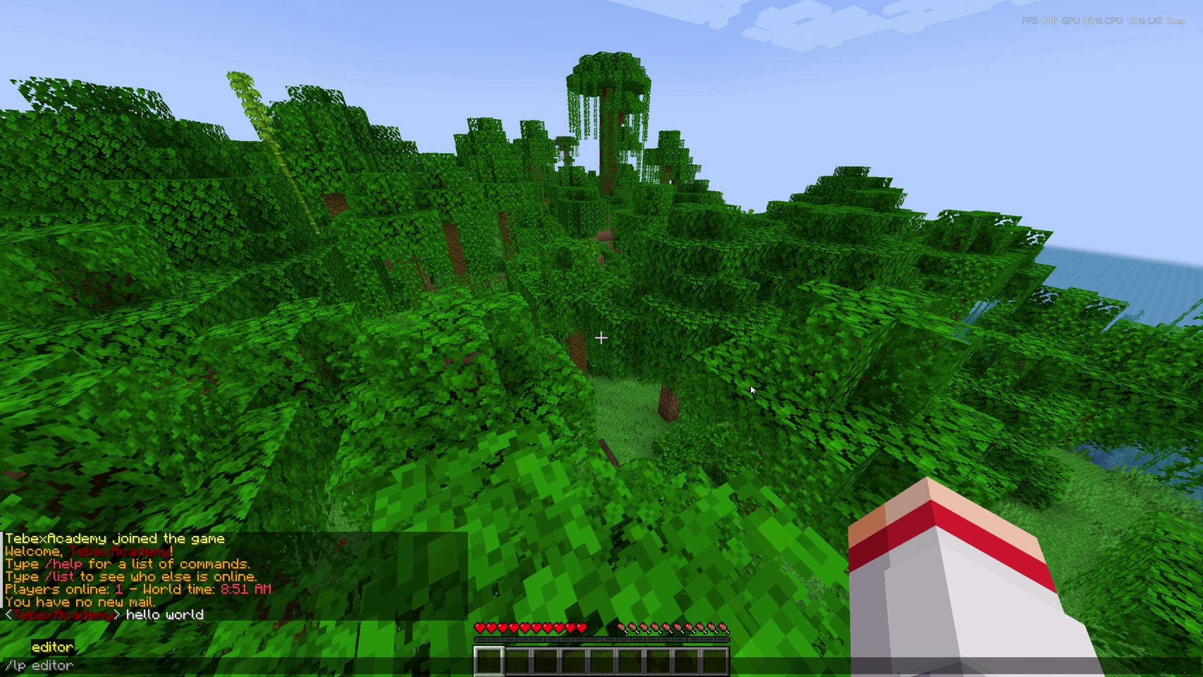
key("Return")
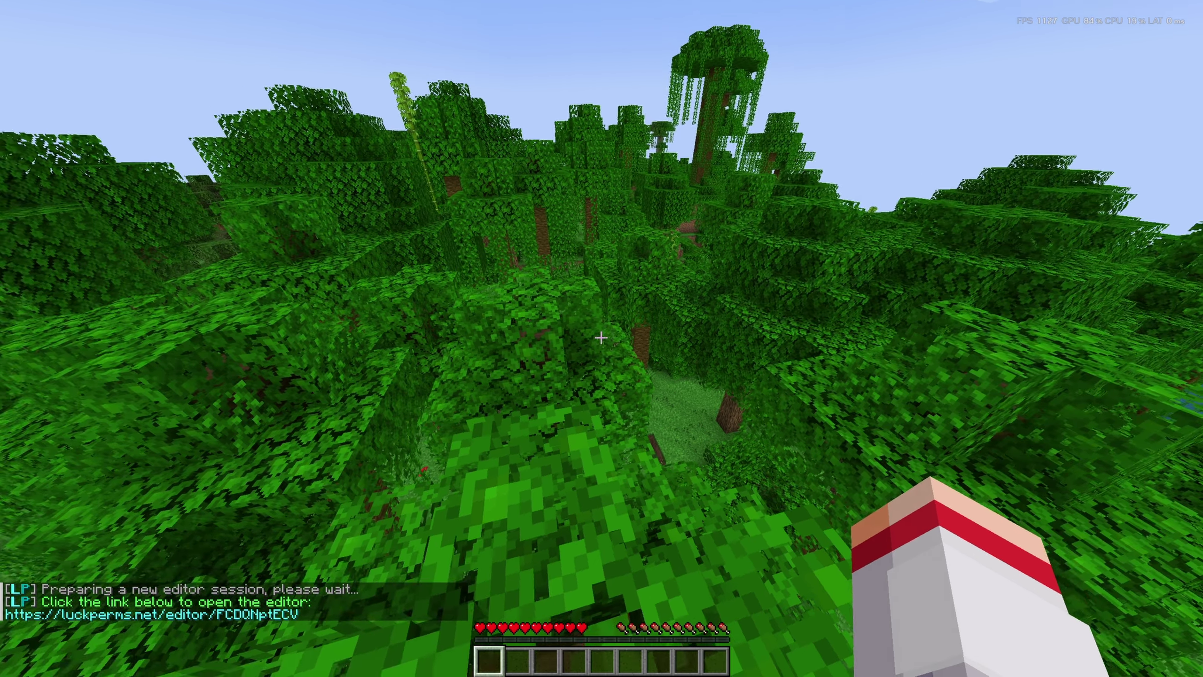
key("t")
left_click(222, 614)
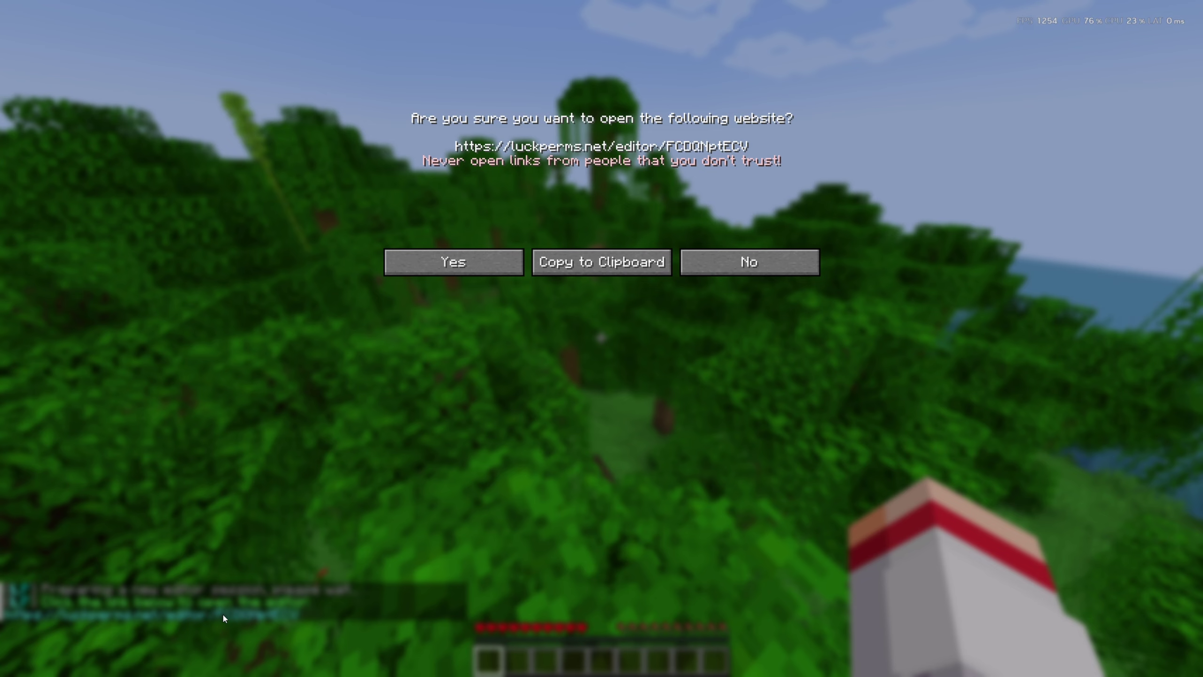
left_click(454, 262)
Add the permission essentials.discord.receive.primary with value true to the default group and apply the changes
left_click(18, 132)
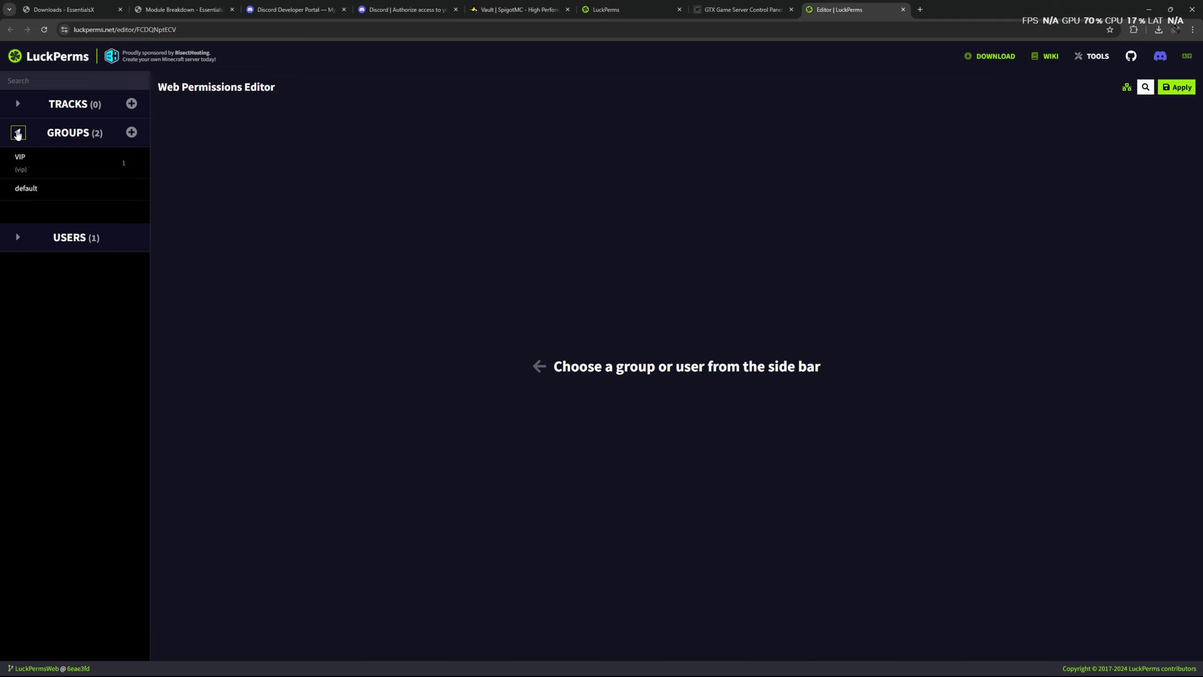
left_click(42, 189)
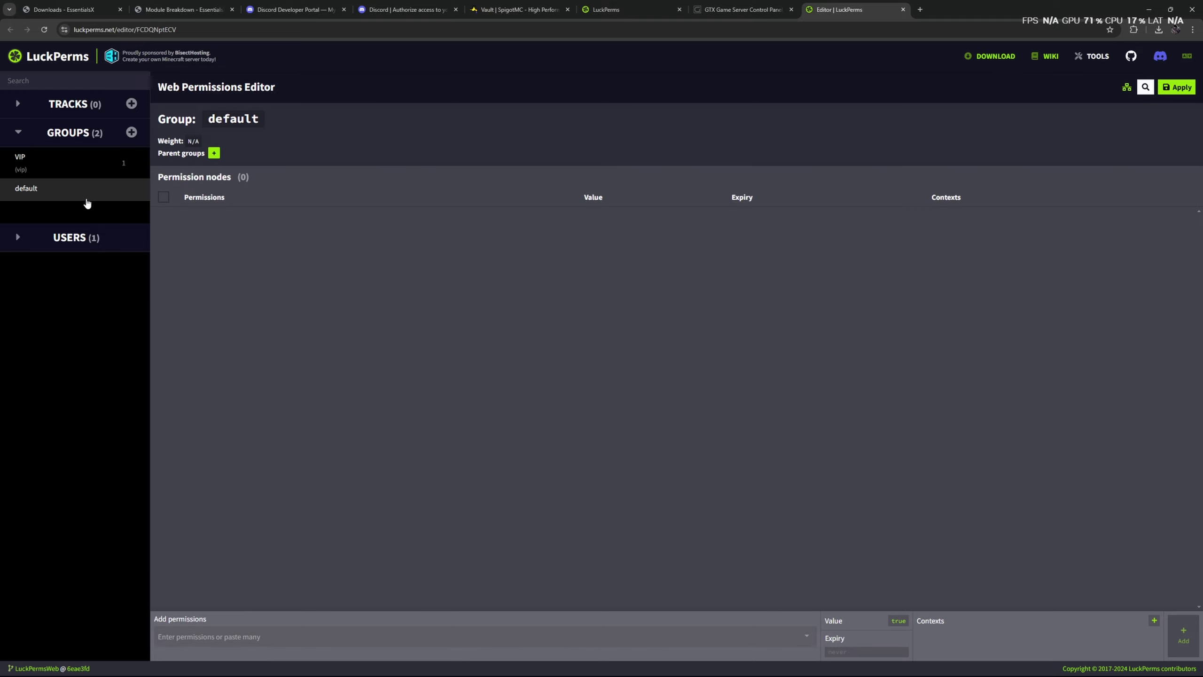
left_click(250, 636)
key("ctrl+v")
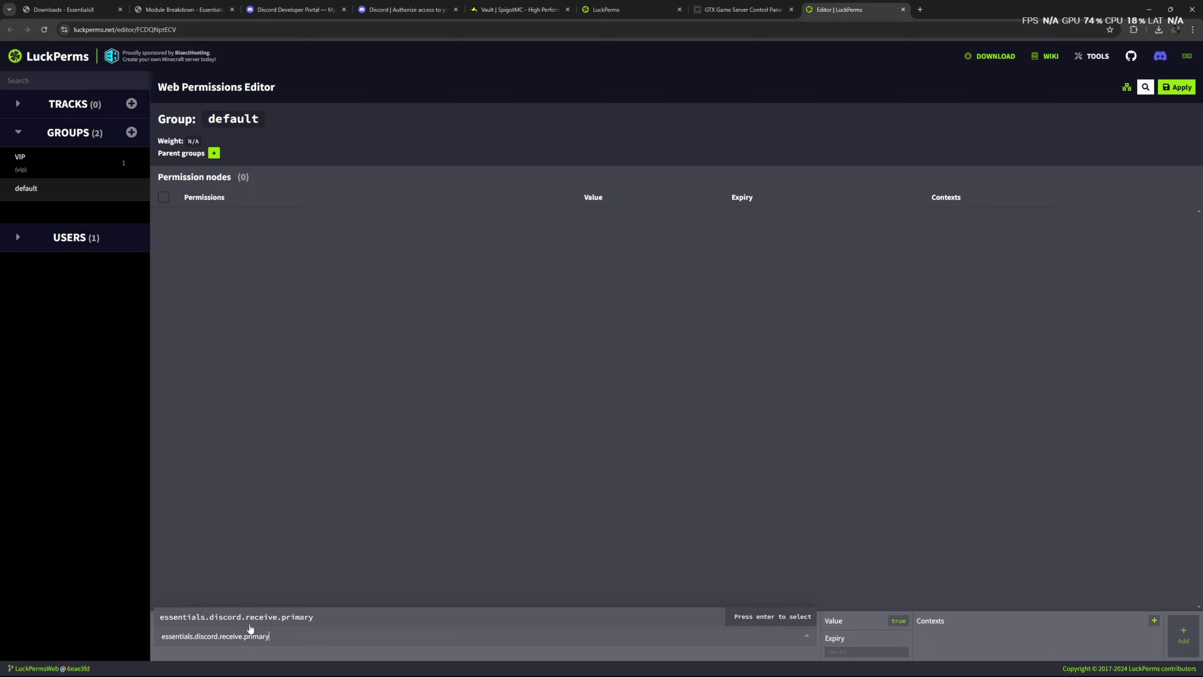
left_click(258, 621)
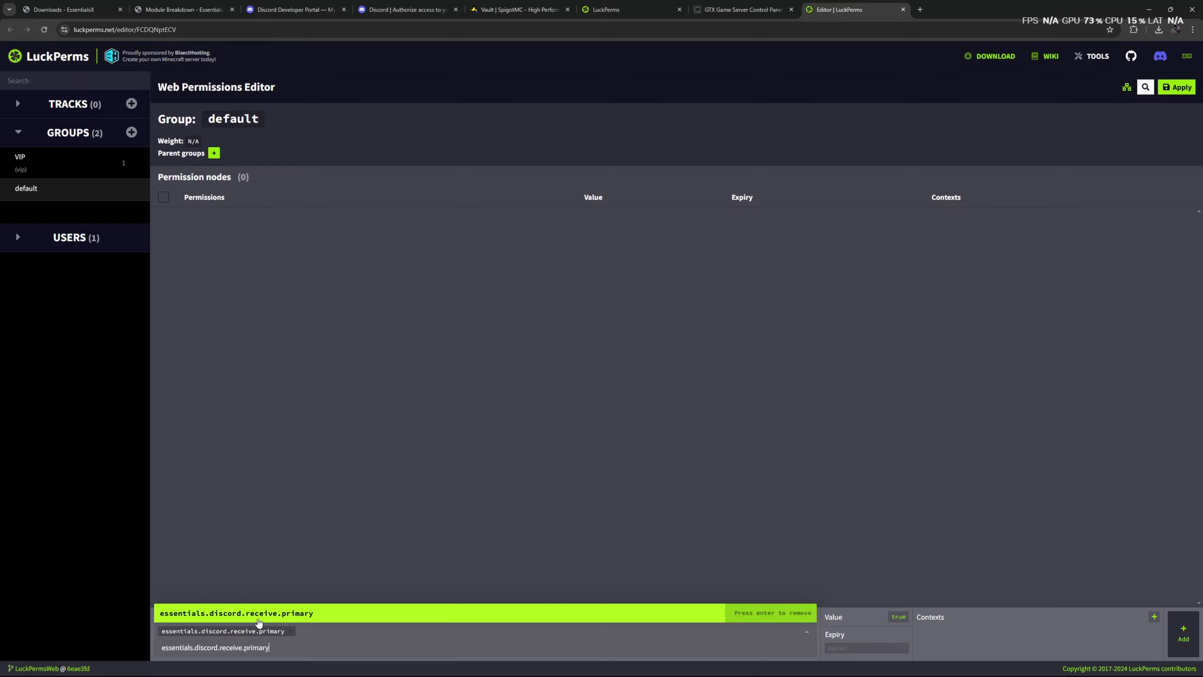
key("Return")
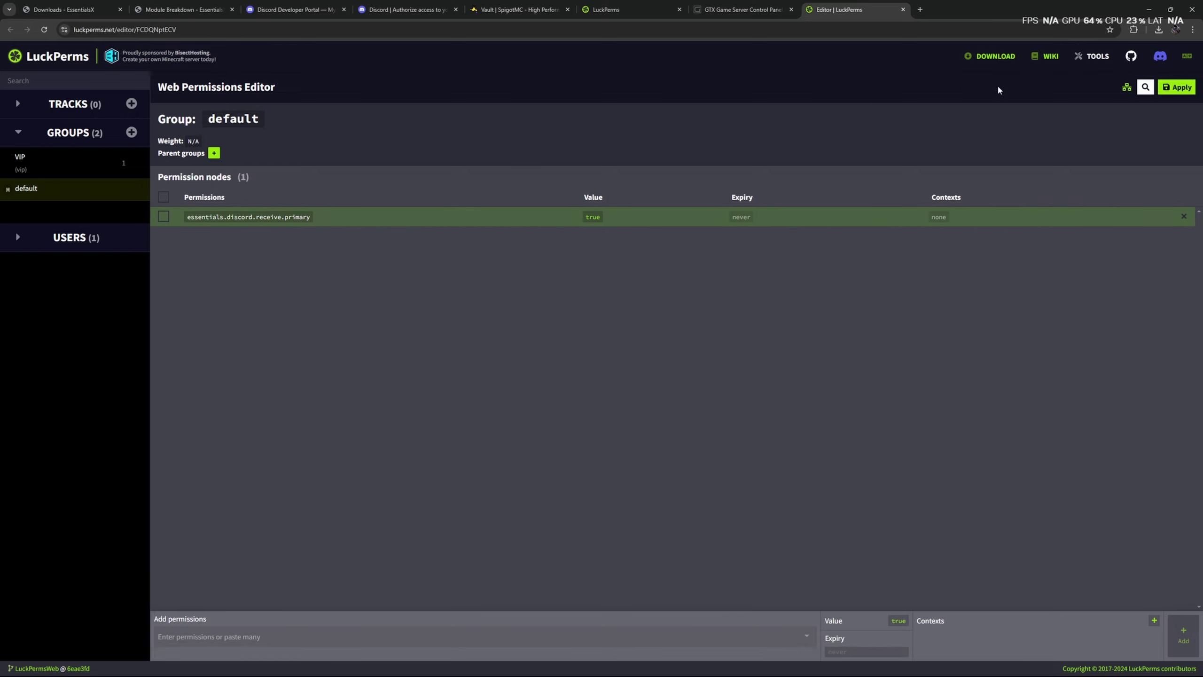
left_click(1178, 88)
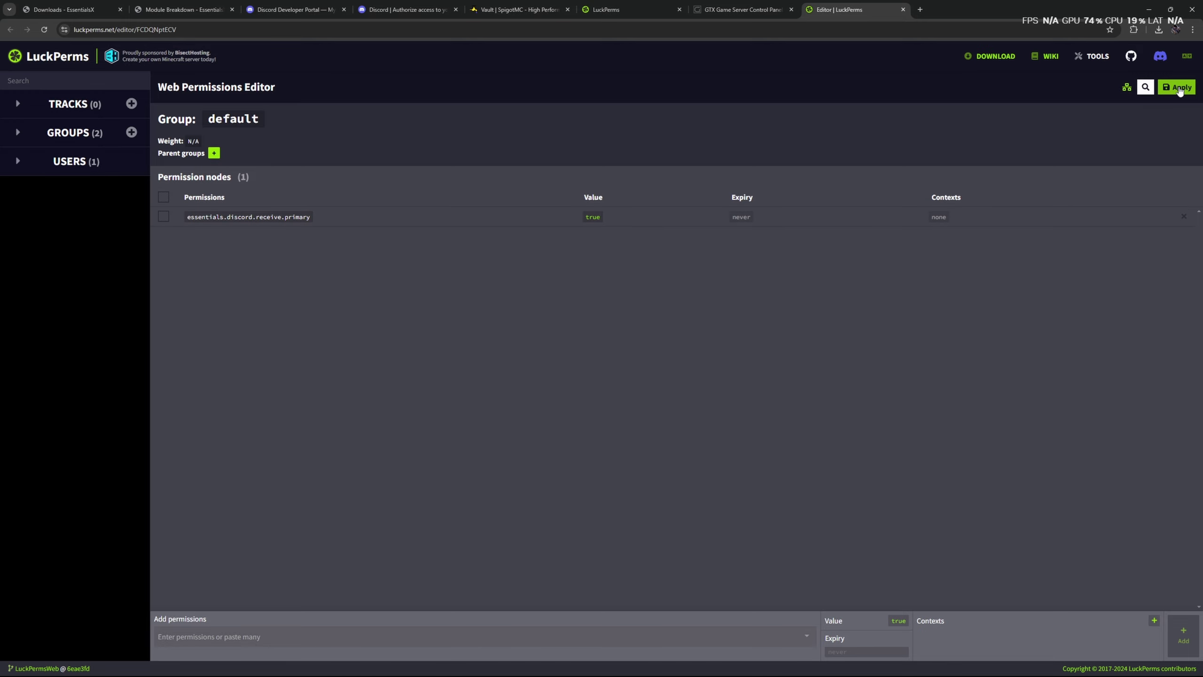
Switch to Discord and send "hello x2" in the ess-general channel to test the relay to Minecraft
key("alt+Tab")
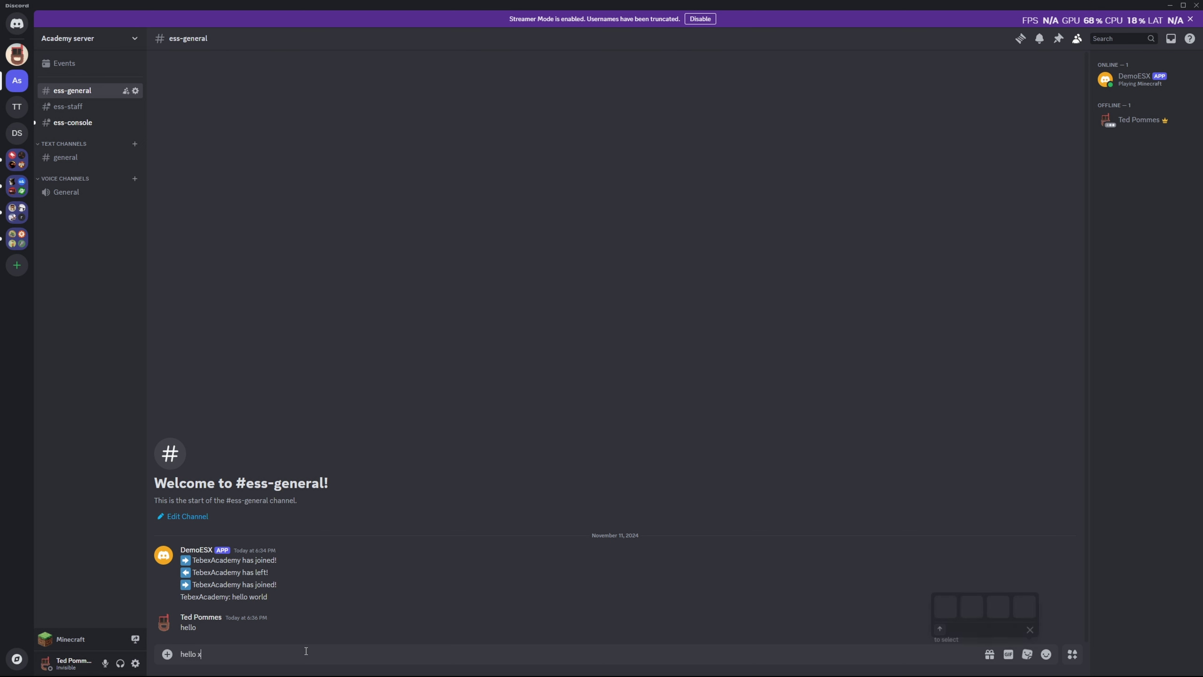
type("x2")
key("Return")
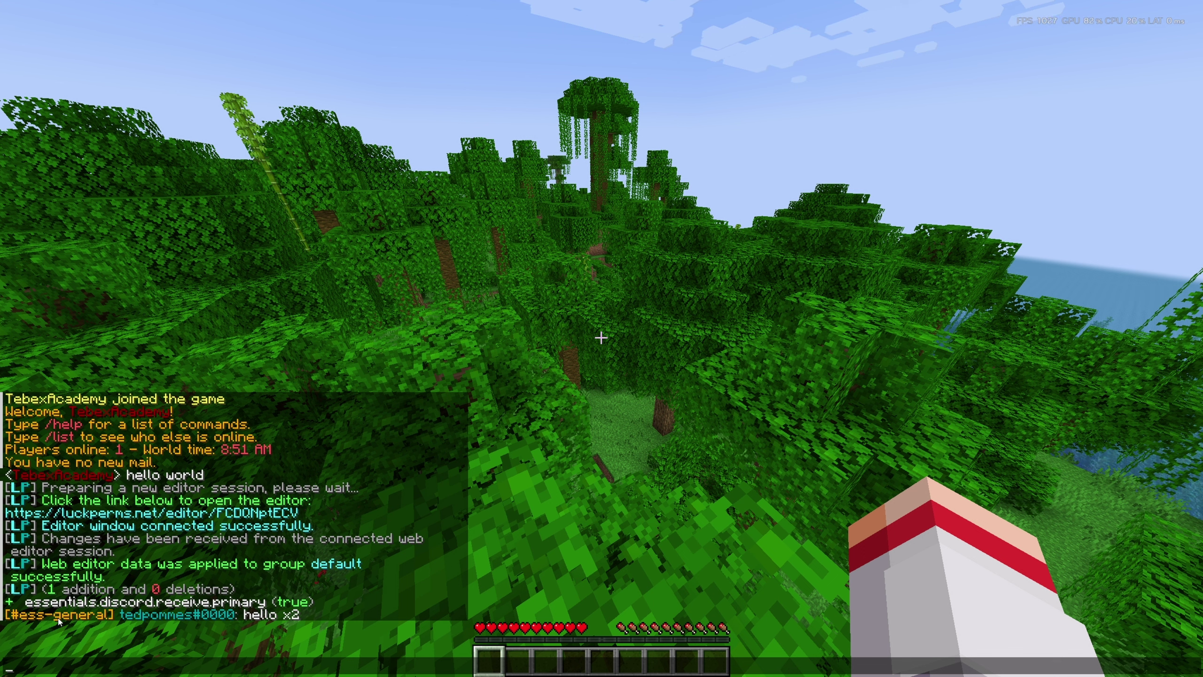
Switch to Discord, run /execute with the command tps in the ess-console channel, and dismiss the bot's reply
key("alt+Tab")
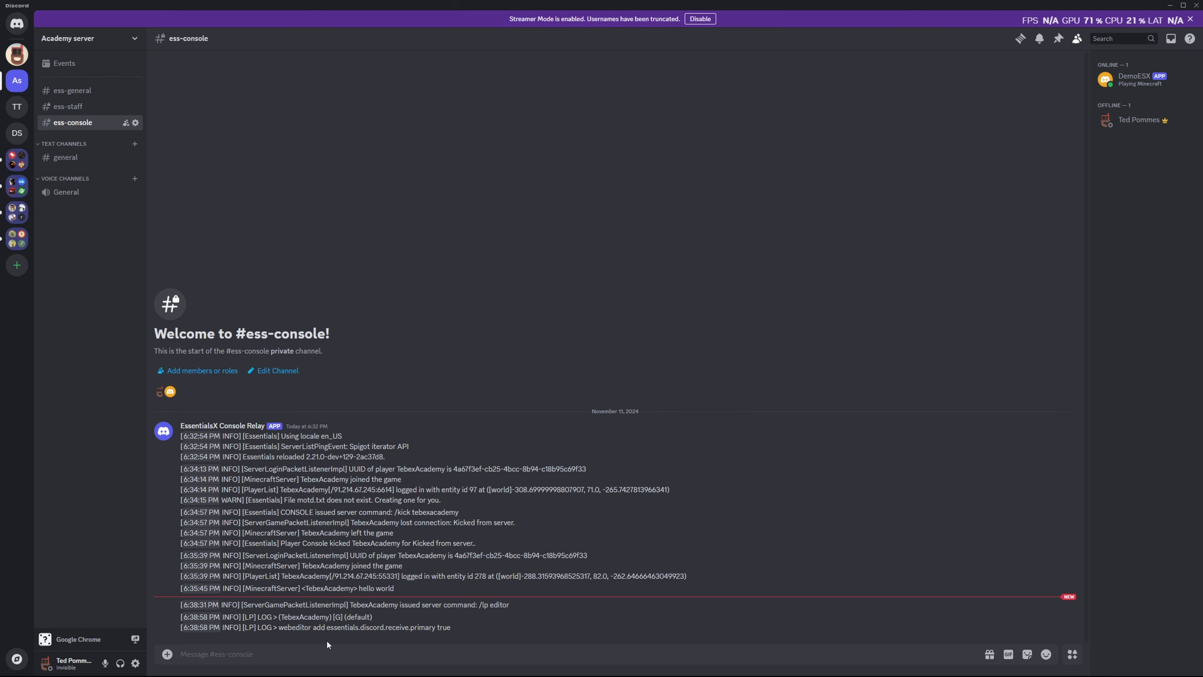
type("/ex")
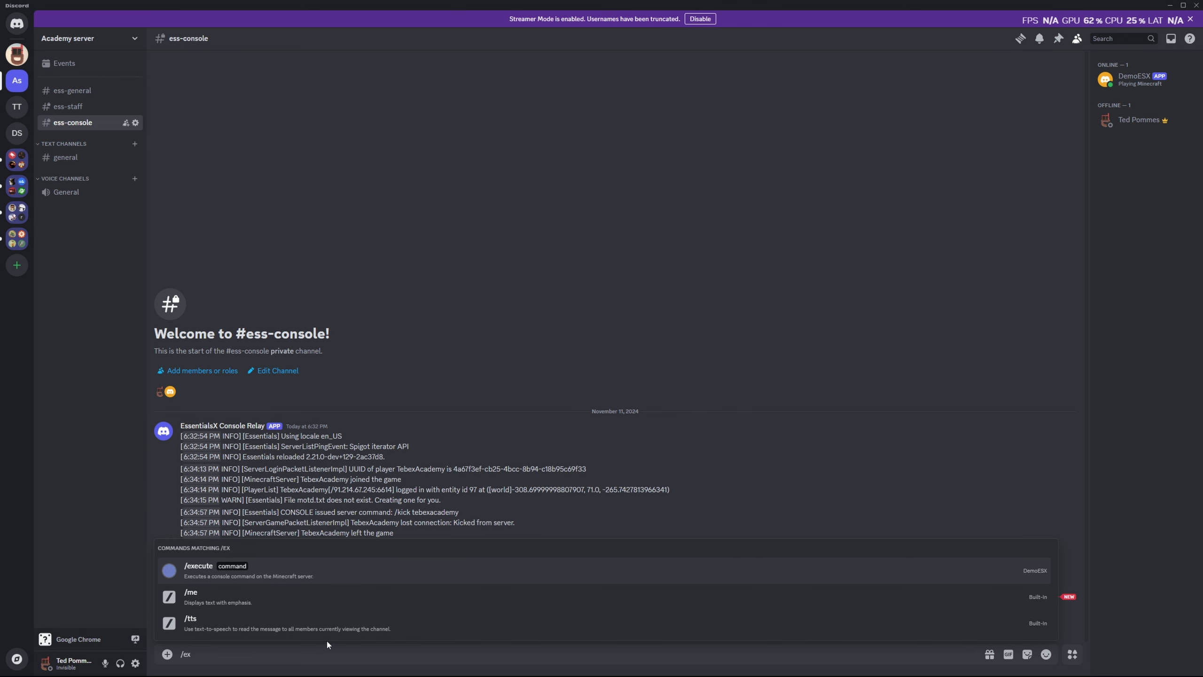
key("Tab")
type("tps")
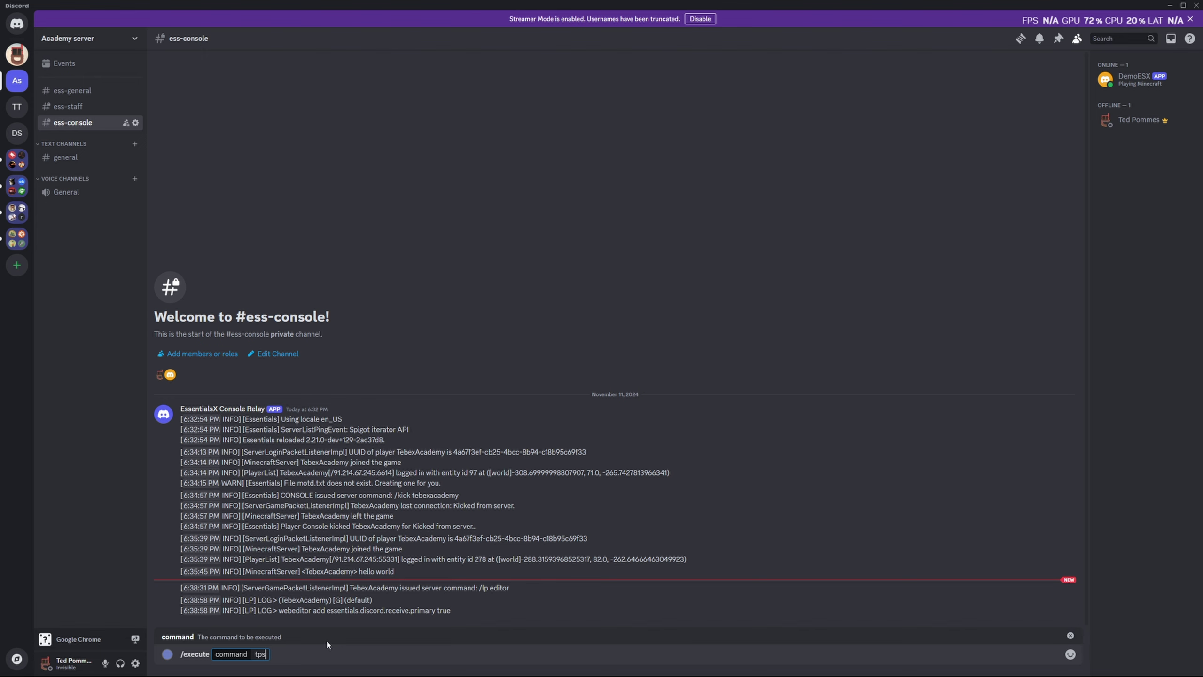
key("Return")
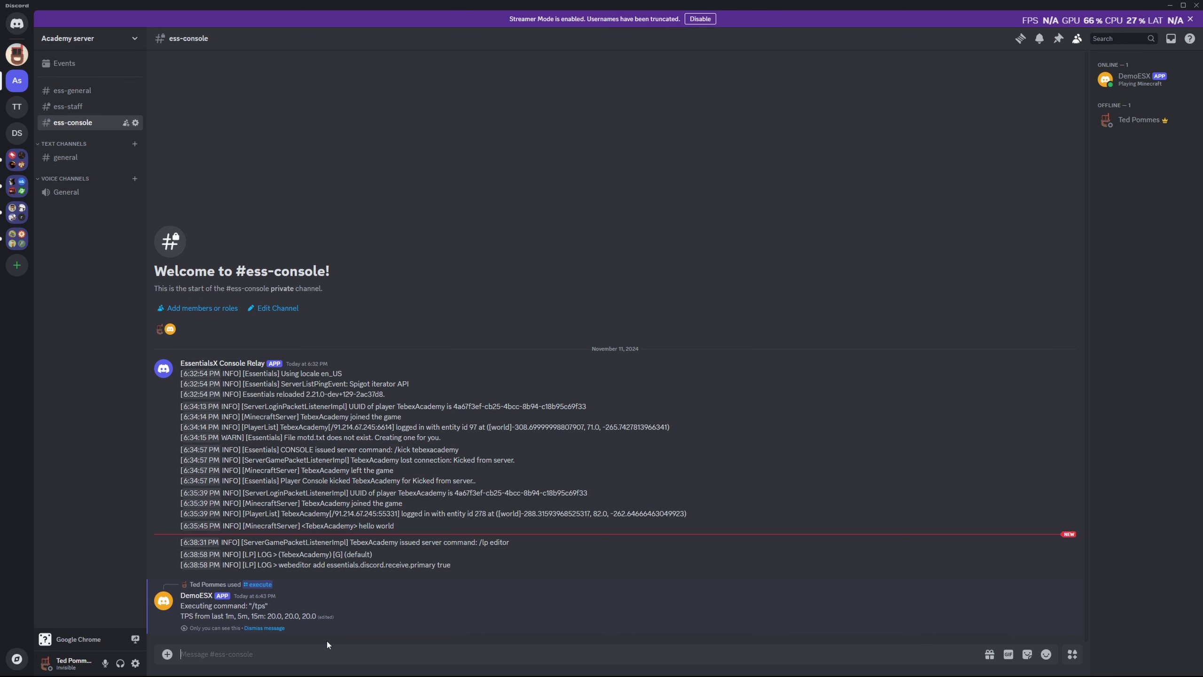
left_click(281, 627)
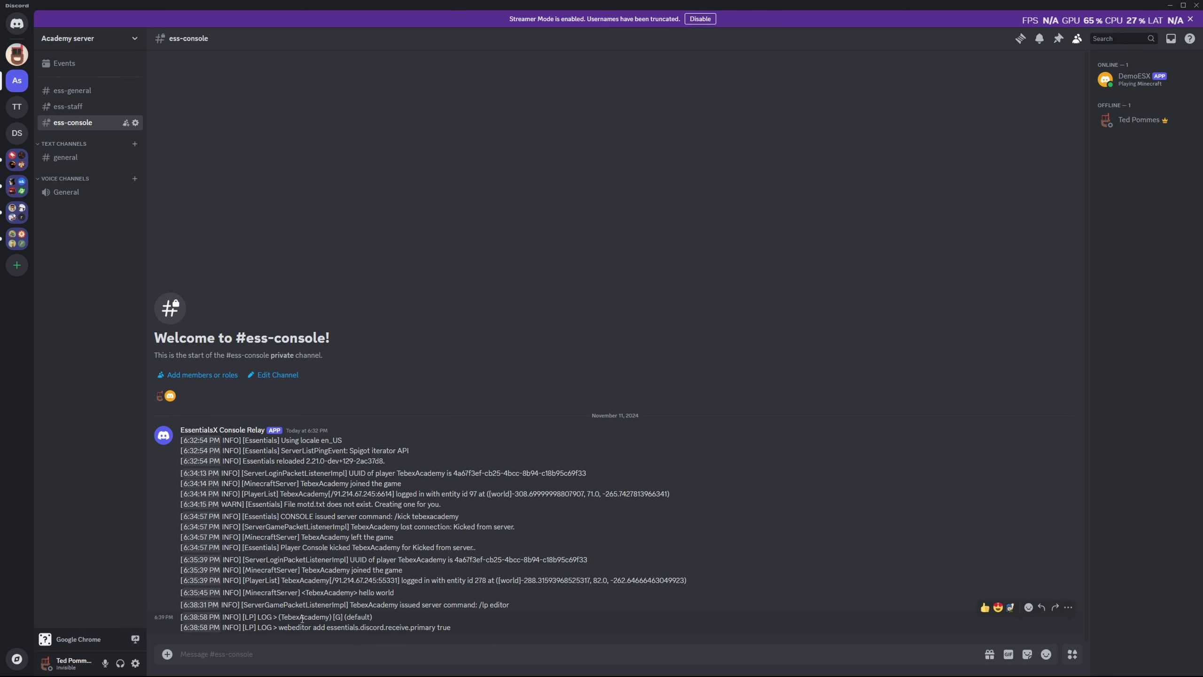
Return to the EssentialsDiscord config.yml open in the game panel's file editor in the browser
key("alt+Tab")
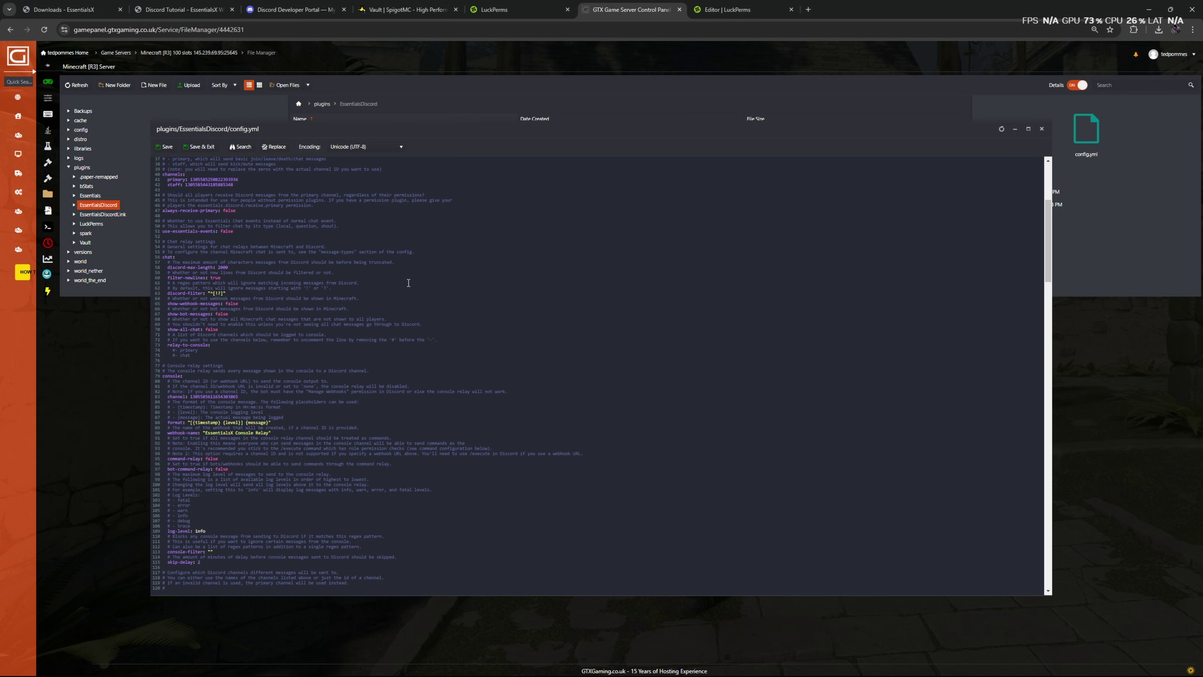